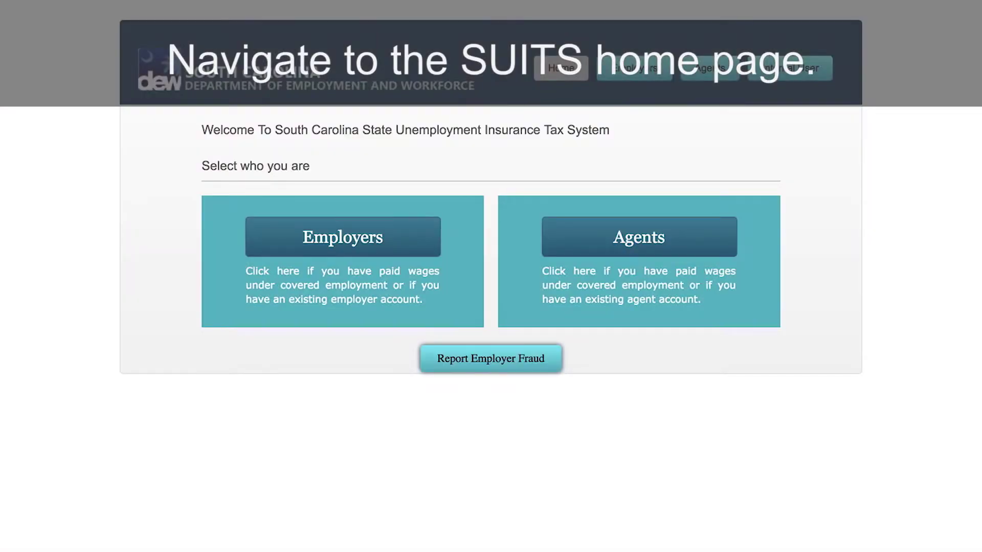
Step: Go to the Agents area and start the Agents account registration under Register for an Account
left_click(647, 239)
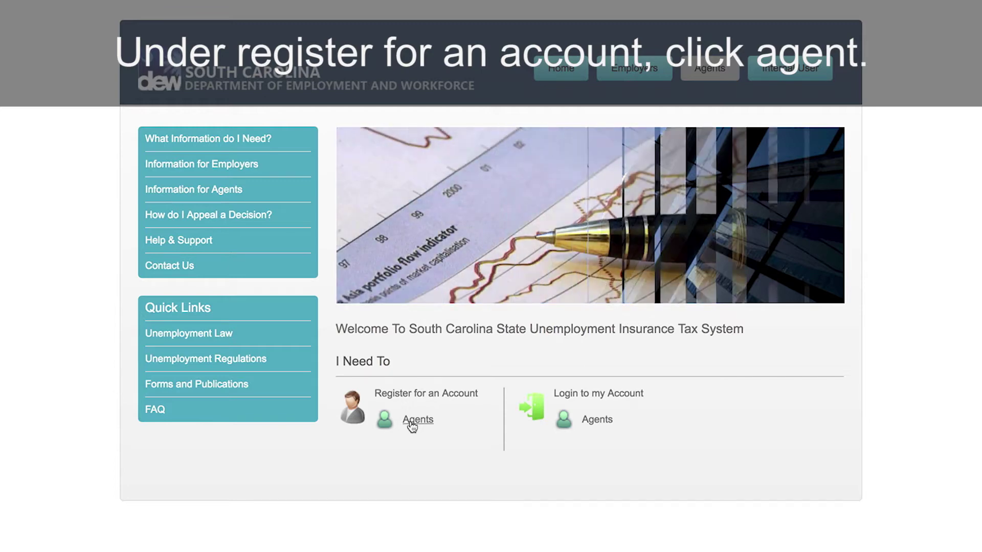
left_click(412, 426)
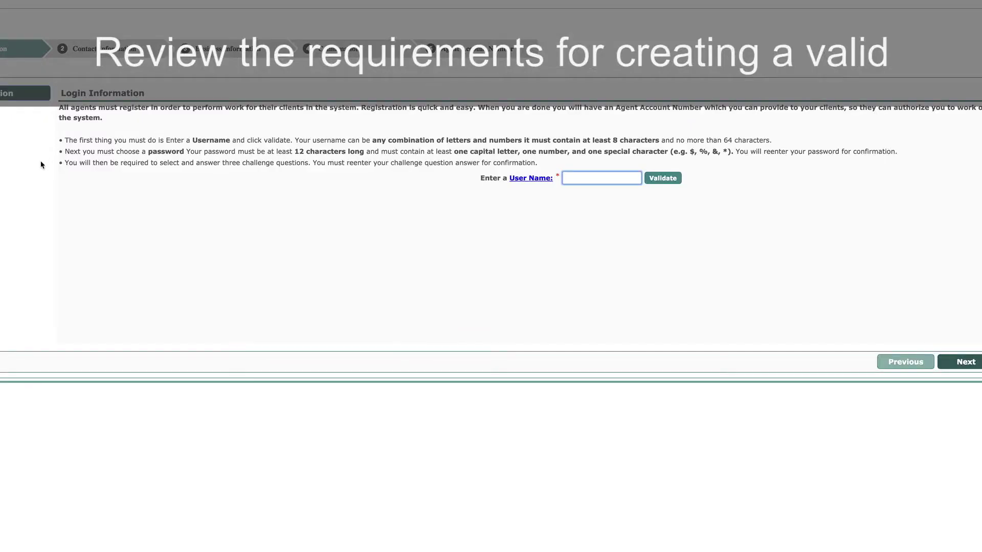
Step: Enter and validate the username 'torAgency1', then enter the account password
type("torAgency11")
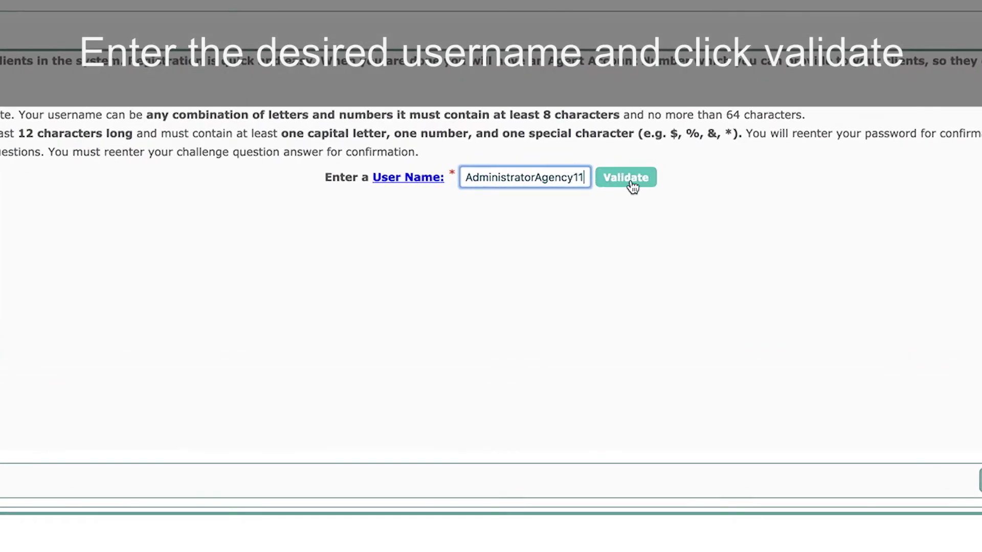
left_click(625, 177)
left_click(567, 179)
type("•••••••••••••")
left_click(562, 204)
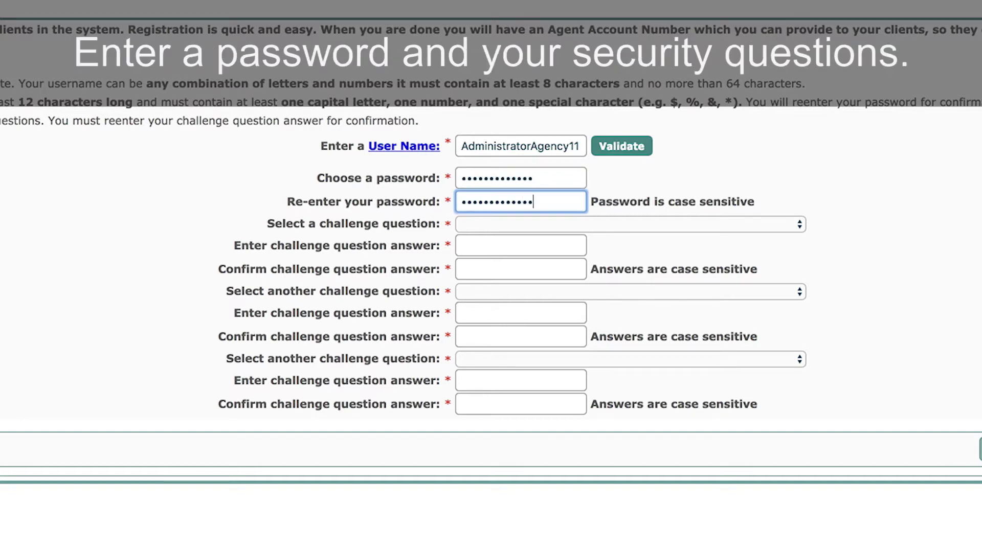
Step: Choose the car colour and childhood nickname challenge questions and enter their answers
left_click(798, 224)
left_click(796, 298)
left_click(537, 246)
type("•••••")
key("Tab")
type("•••••")
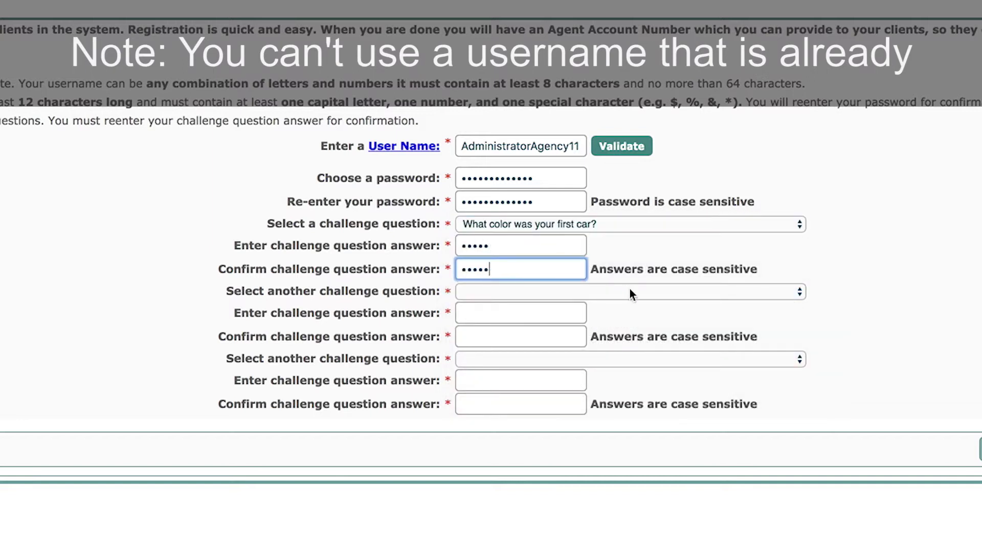
left_click(630, 291)
left_click(603, 416)
left_click(566, 313)
type("•••••")
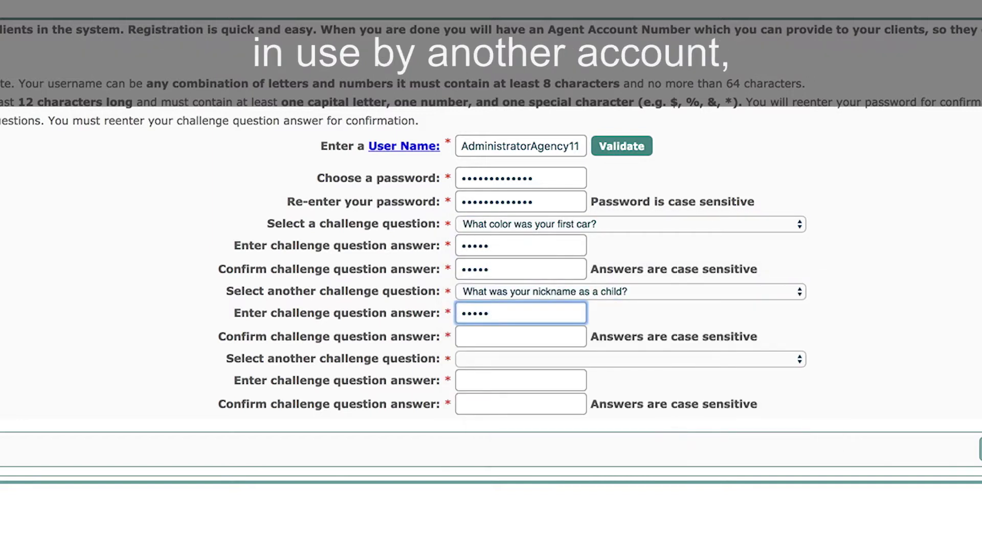
left_click(563, 336)
Step: Choose the first pet name question as the third challenge question and answer it
left_click(677, 359)
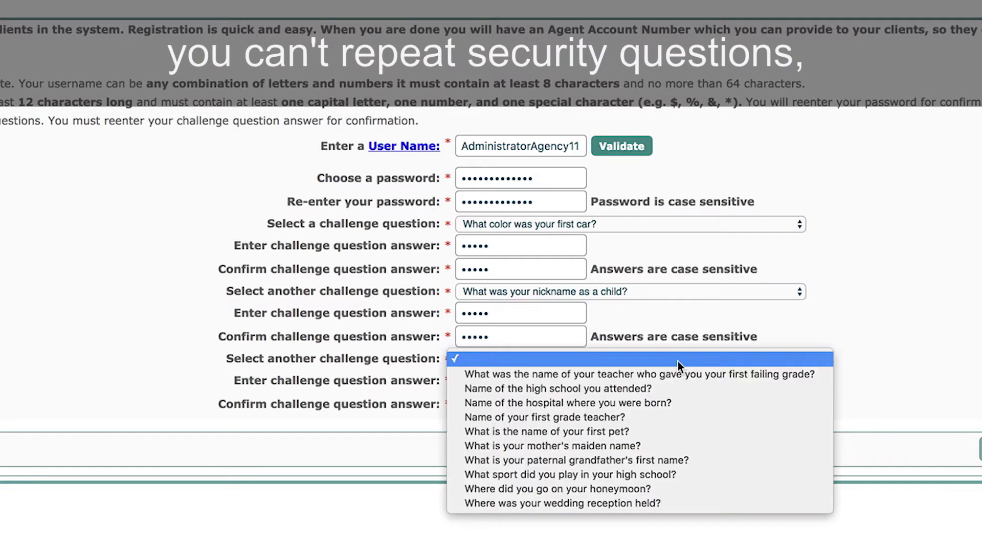
left_click(684, 430)
left_click(560, 383)
left_click(521, 404)
type("aa")
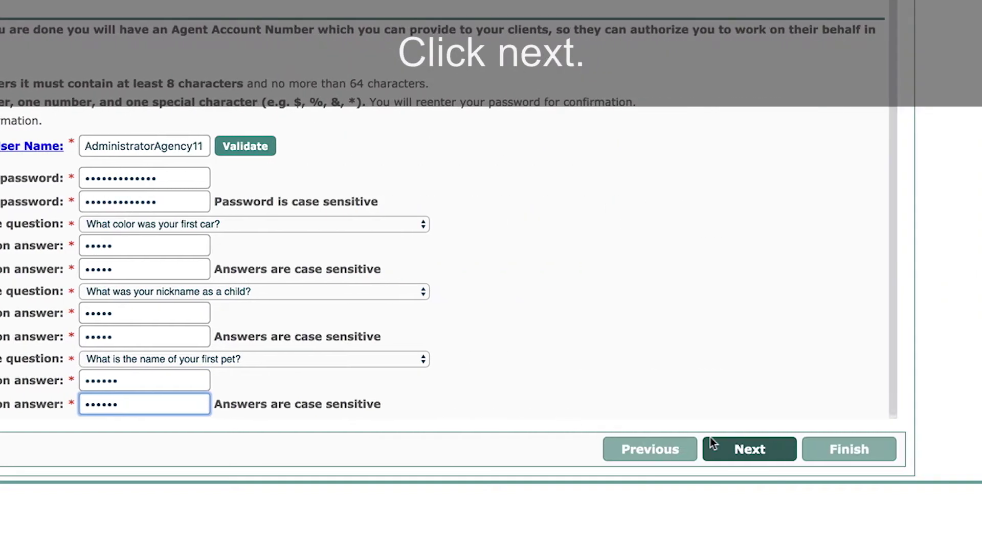
Step: Fill in the agent's contact name and telephone number, then continue to business information
left_click(745, 449)
type("Fred")
type("5555")
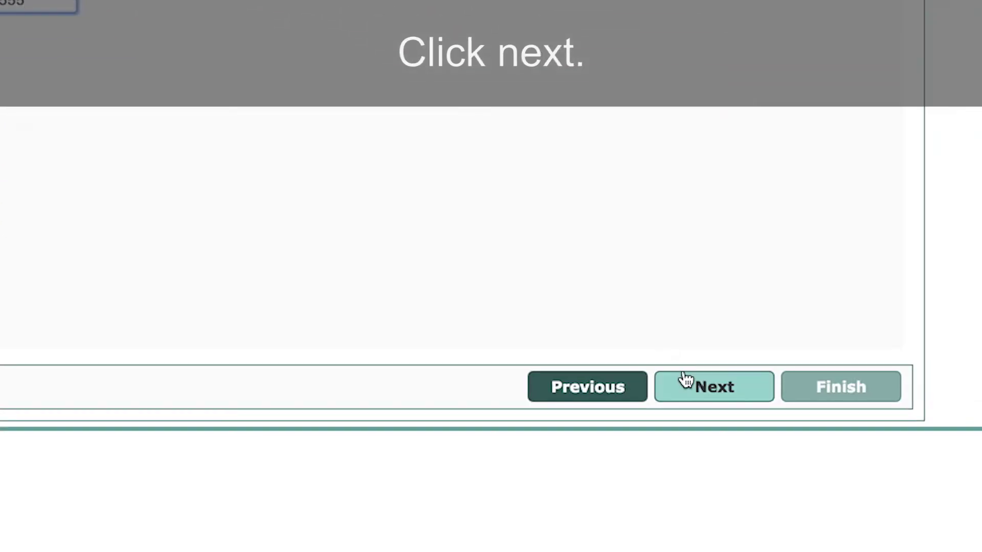
left_click(793, 439)
Step: Enter the business legal name and other business details, validate the address, and continue to Confirmation
left_click(588, 75)
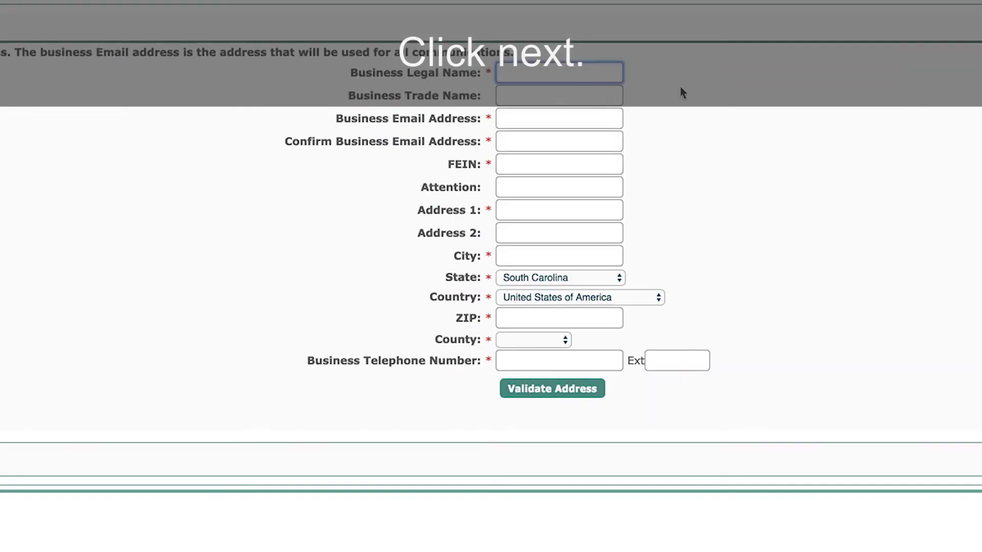
type("Business Management")
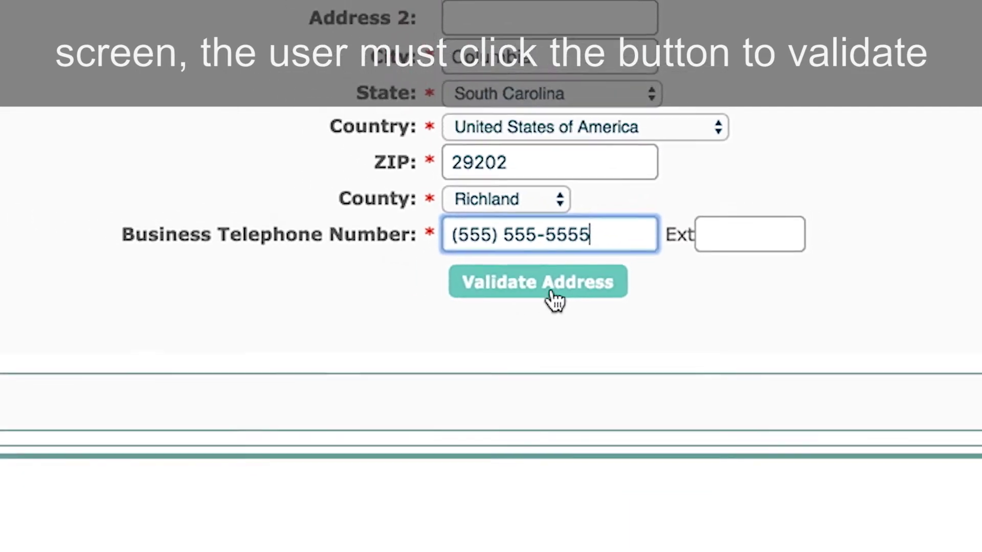
left_click(518, 284)
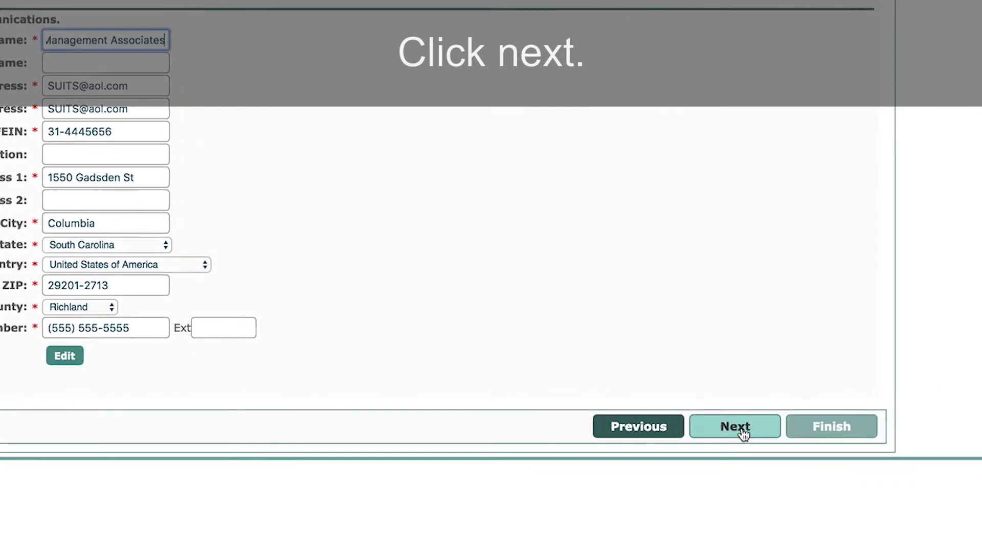
left_click(736, 427)
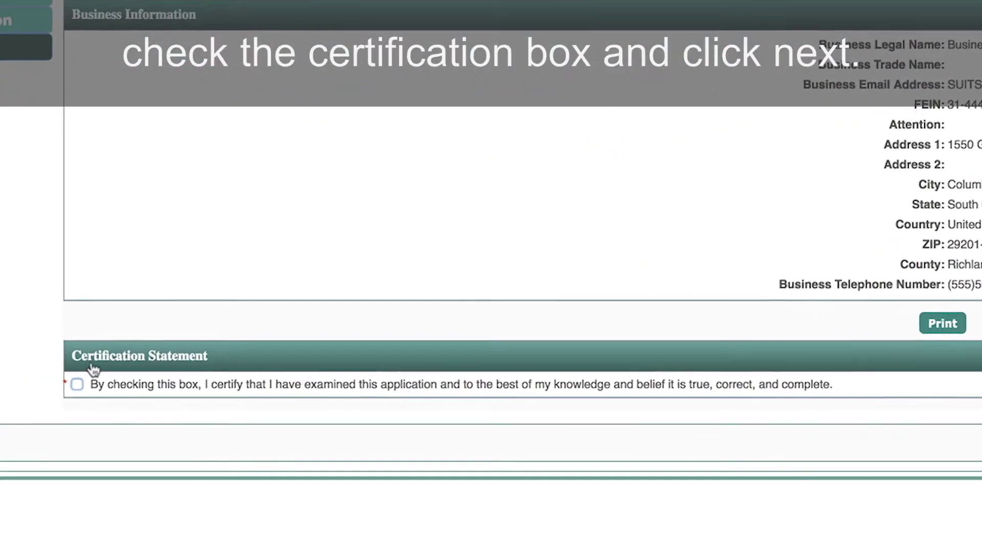
Step: Certify the application is true and complete, submit it, and finish into the Agent Self-Service Portal
left_click(77, 384)
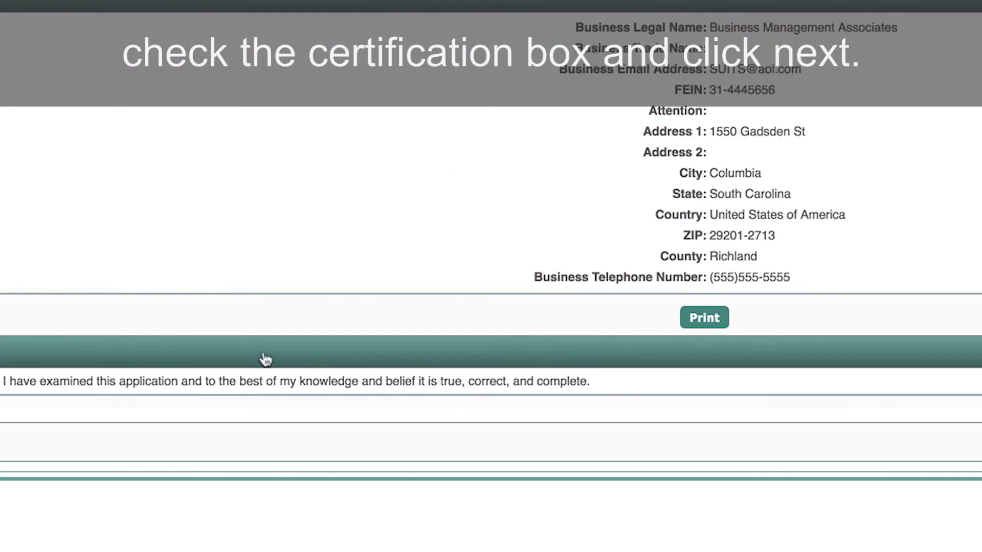
left_click(664, 438)
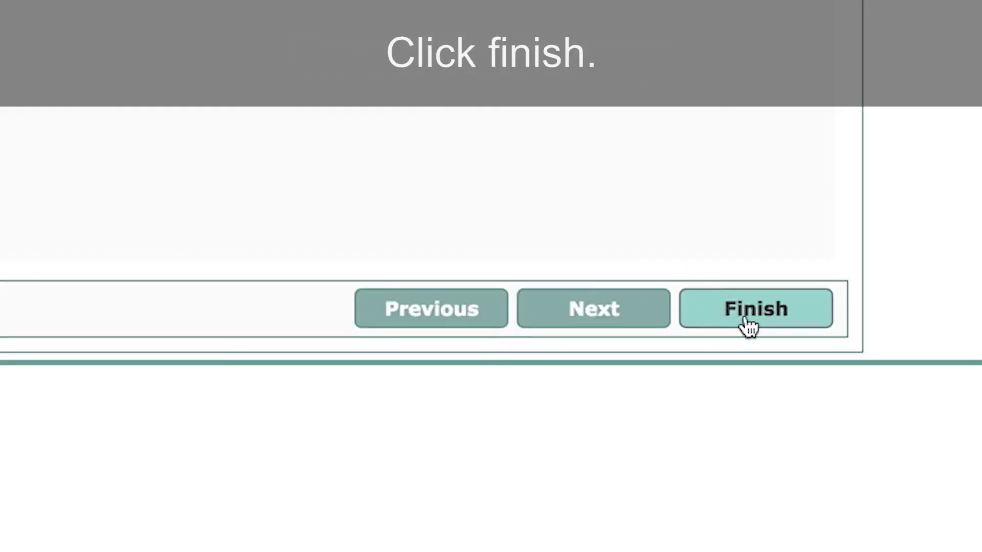
left_click(745, 319)
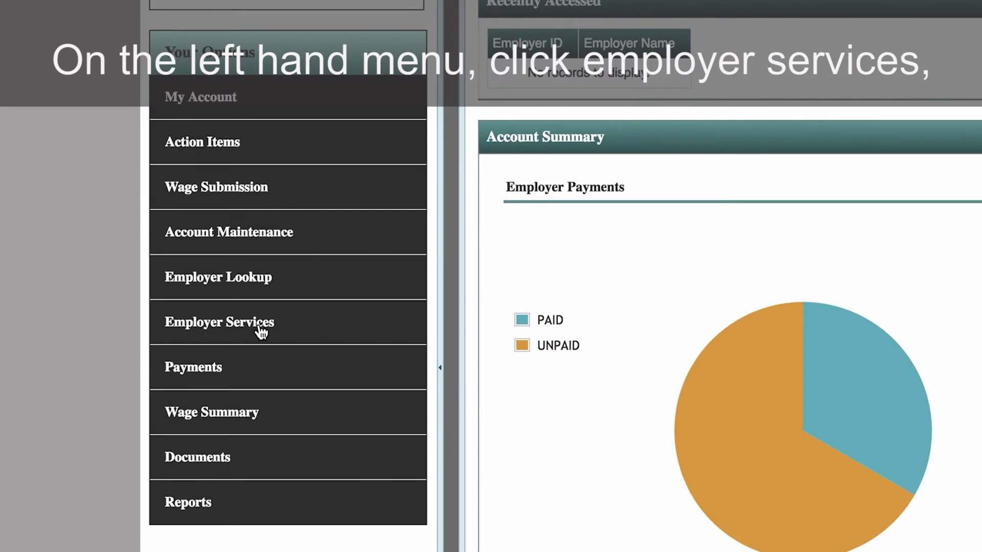
Step: Launch Register Employer from Employer Services and move past the requirements overview
left_click(262, 332)
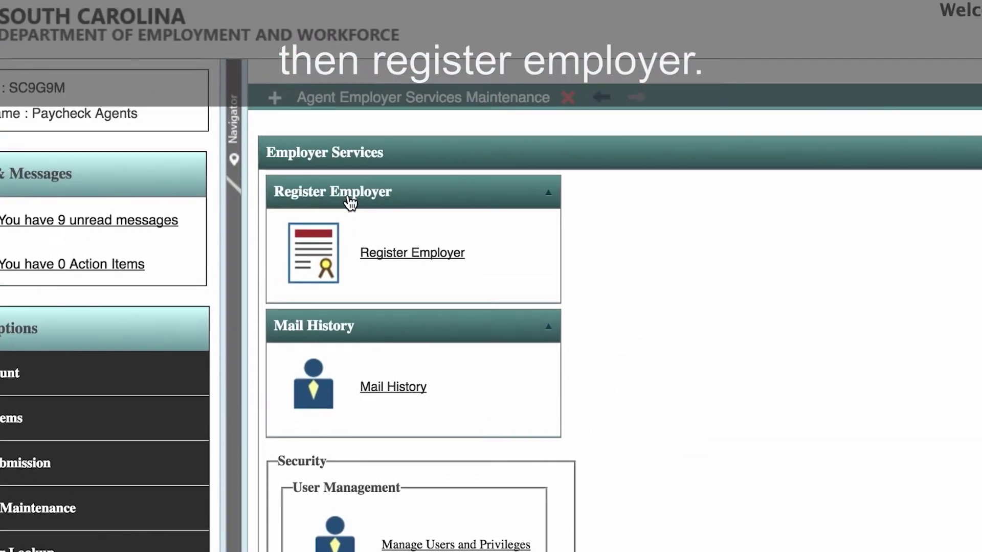
left_click(407, 256)
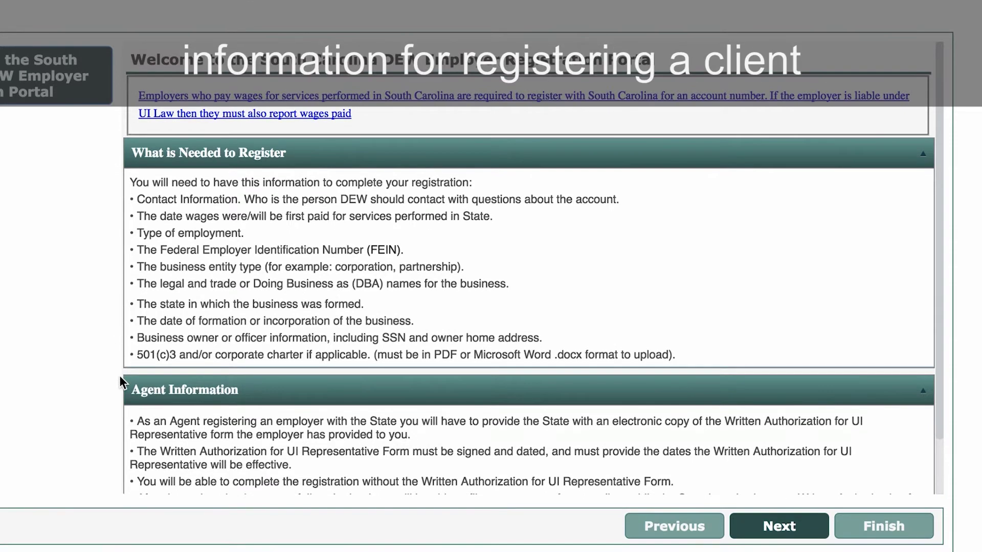
left_click_drag(941, 373, 934, 434)
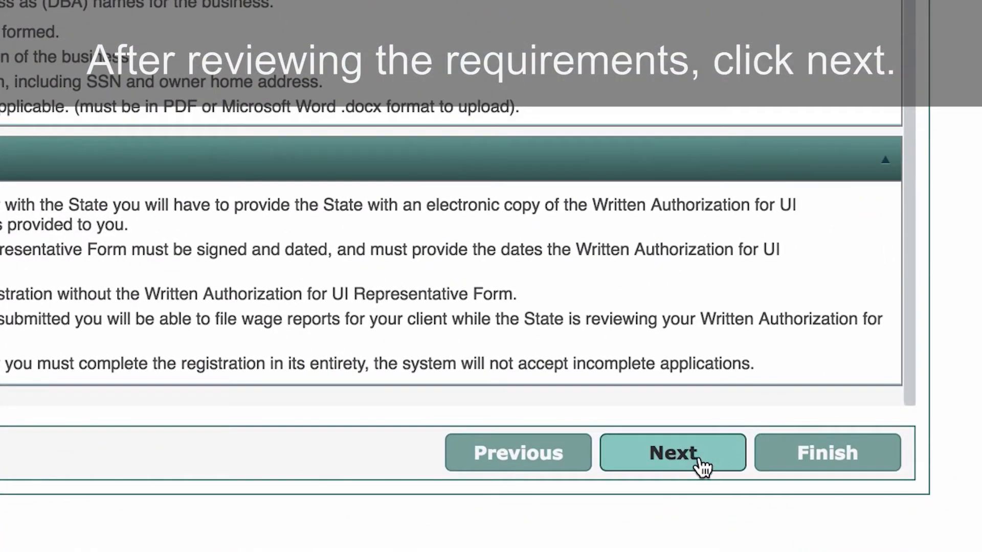
left_click(702, 465)
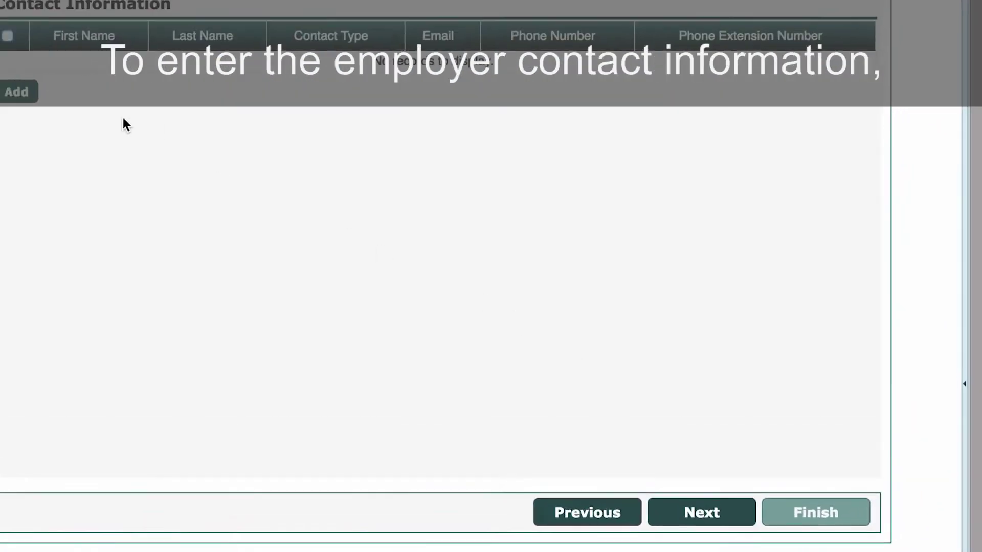
Step: Save a new employer contact and complete the initial questions, entering 59
left_click(215, 243)
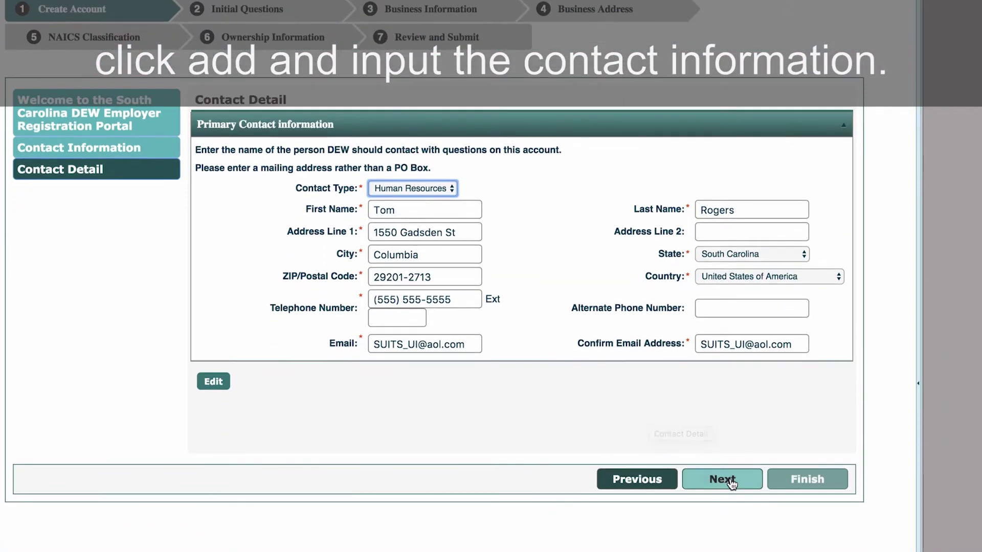
left_click(730, 529)
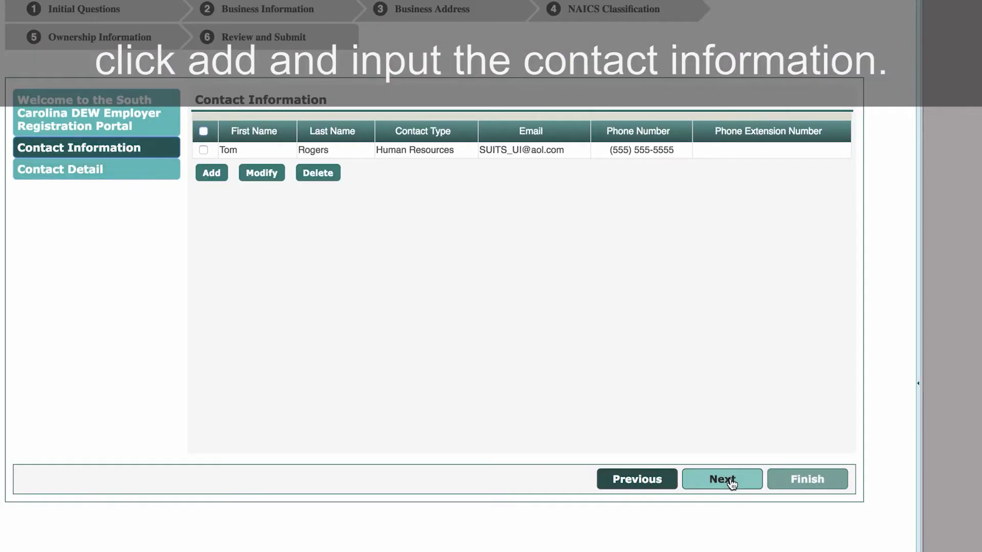
left_click(732, 482)
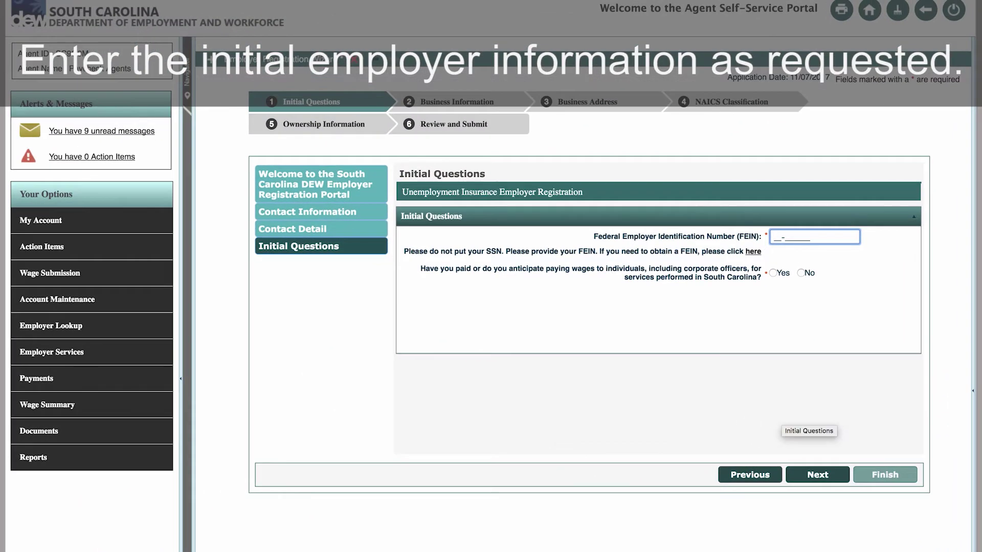
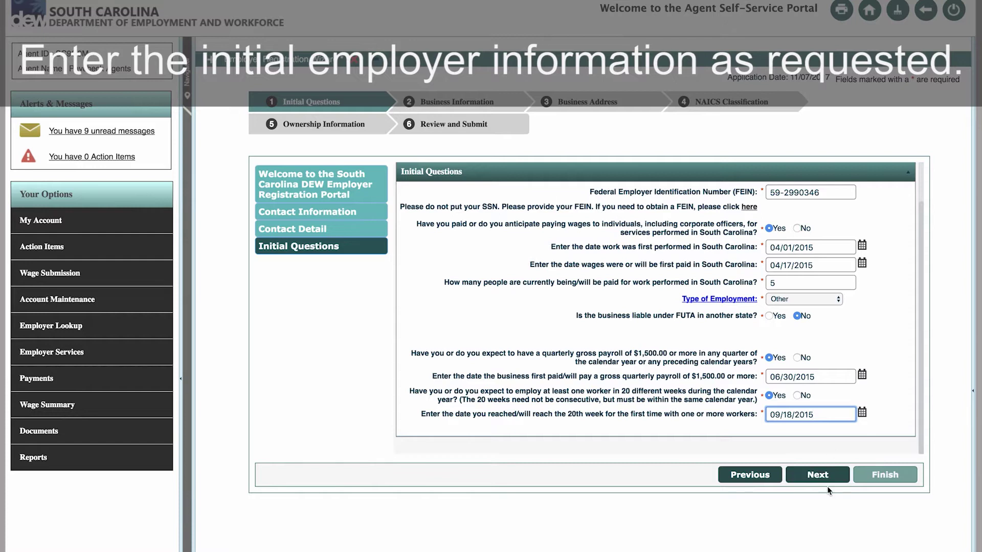
left_click(828, 480)
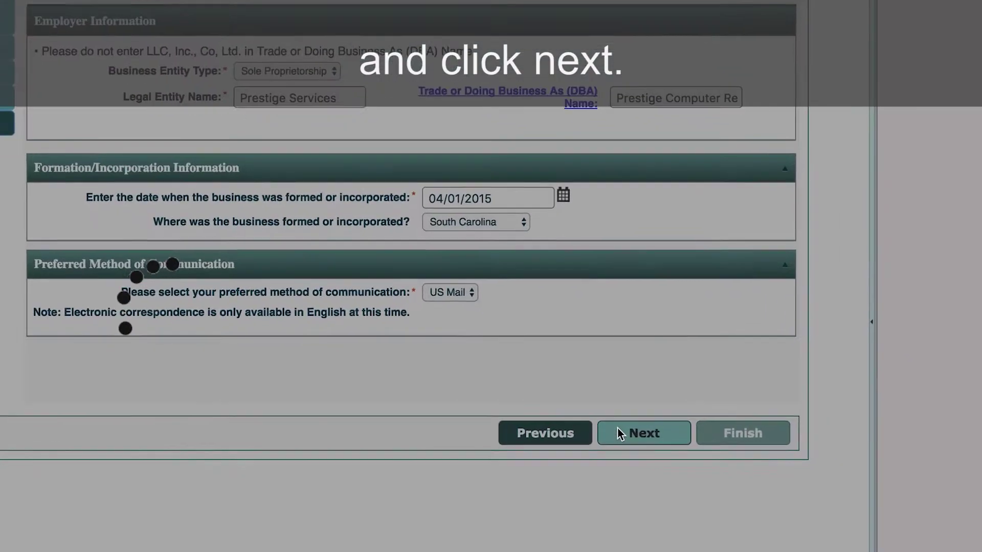
Step: Answer No to the PEO, FEIN-change and acquisition questions and record 1 business location
left_click(801, 461)
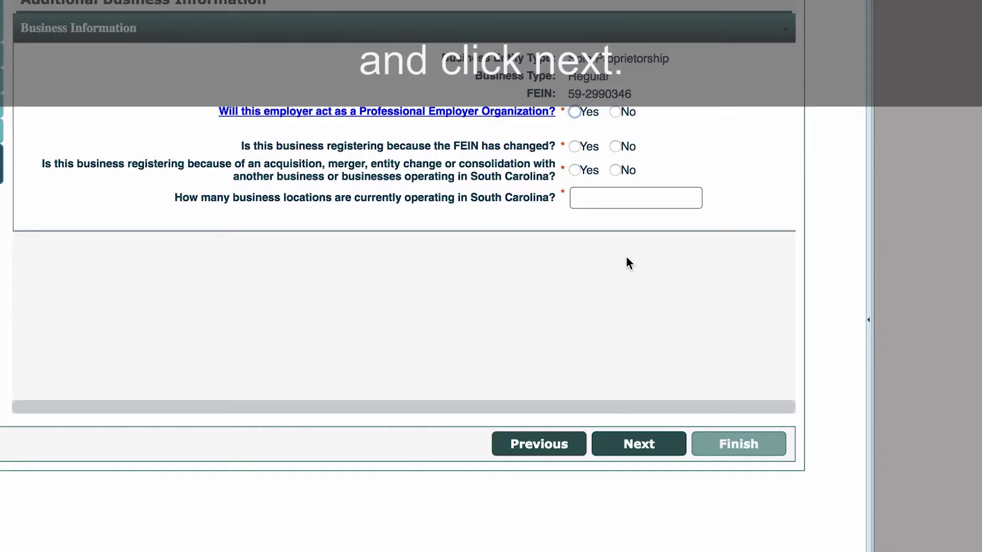
left_click(616, 112)
left_click(620, 280)
left_click(615, 303)
left_click(634, 331)
type("1")
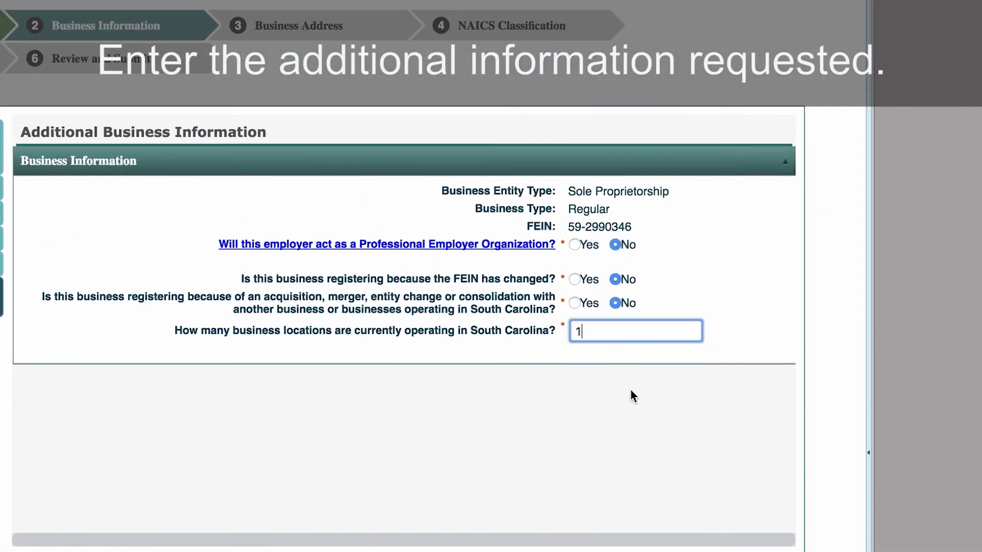
left_click(635, 478)
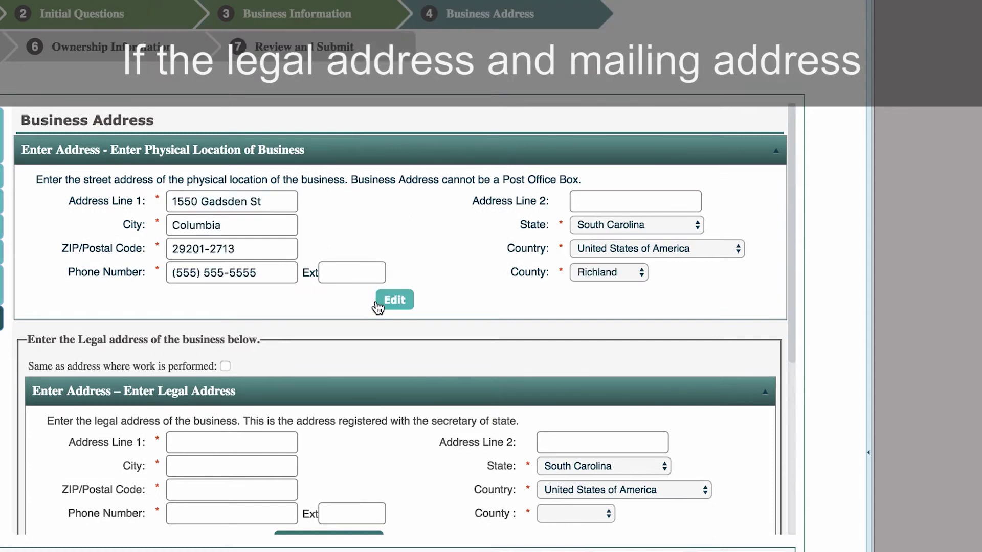
Step: Make the legal and mailing addresses the same as the work location address
scroll(377, 307, "down", 2)
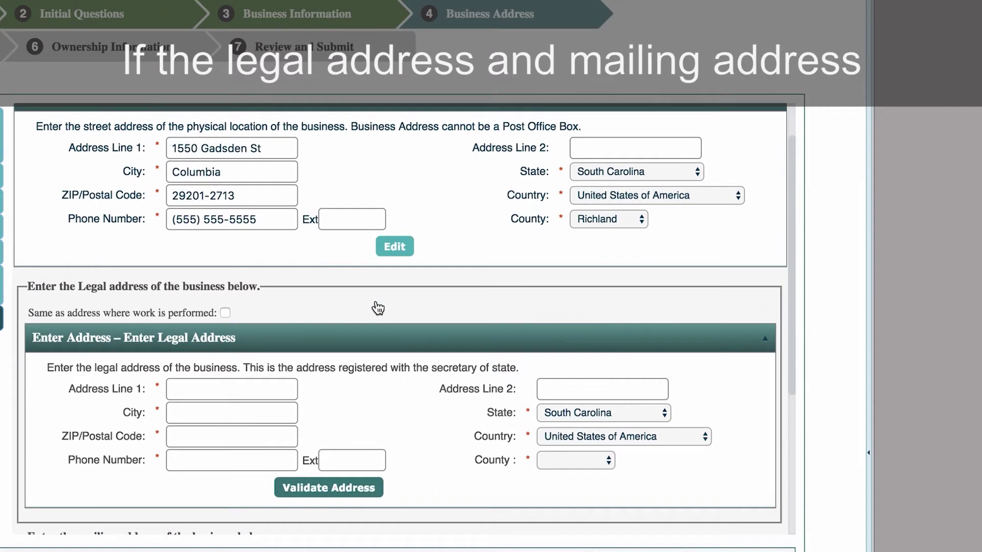
left_click(225, 312)
scroll(291, 317, "down", 1)
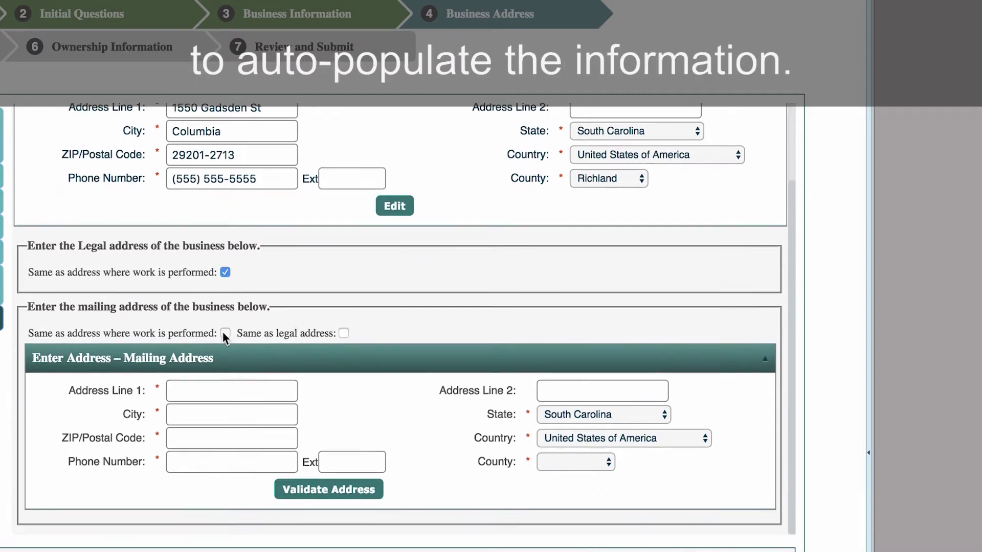
left_click(225, 333)
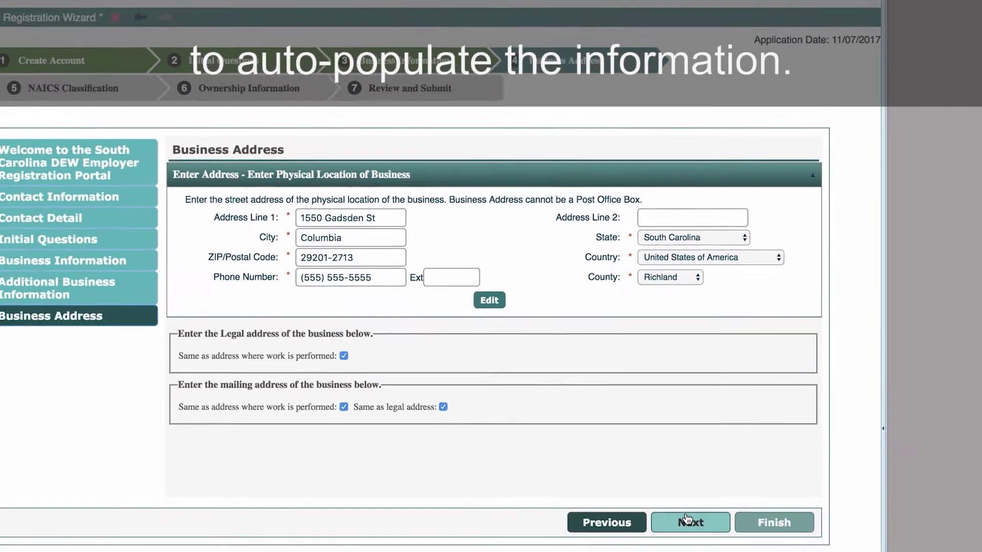
left_click(690, 522)
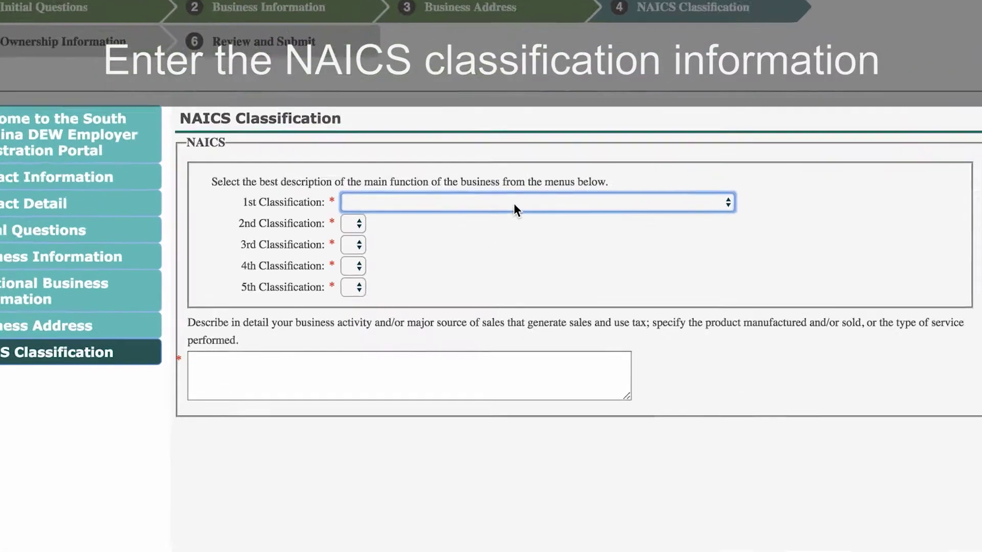
left_click(473, 231)
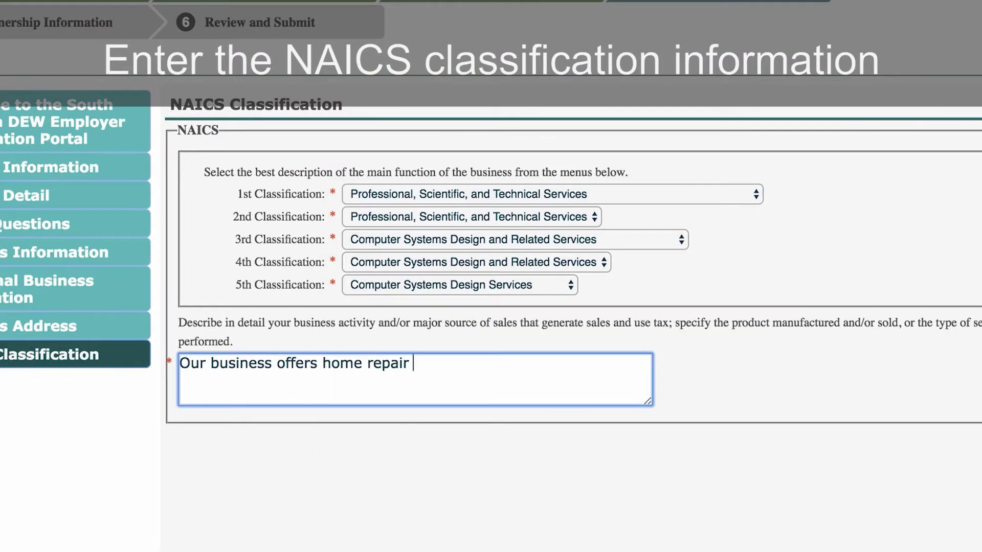
Step: Finish the business description ending 'services.' under Computer Systems Design Services and continue to ownership
type("services.")
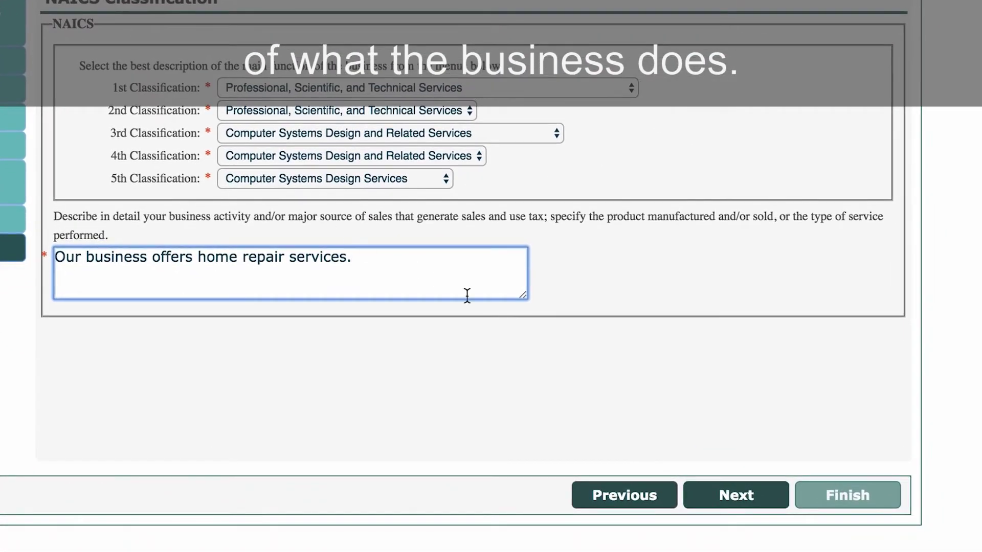
left_click(731, 495)
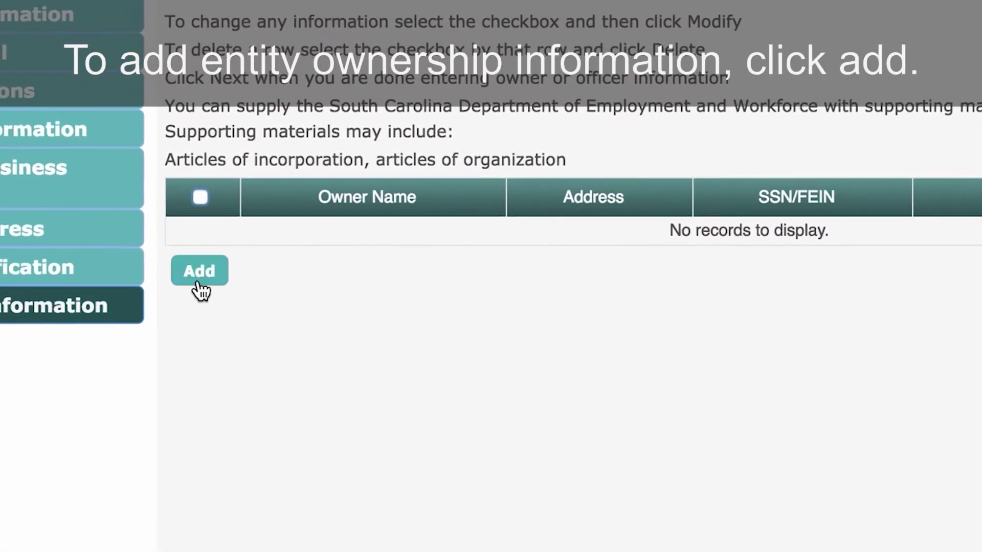
Step: Add a new owner record with the owner's first name, last name and social security number
left_click(199, 284)
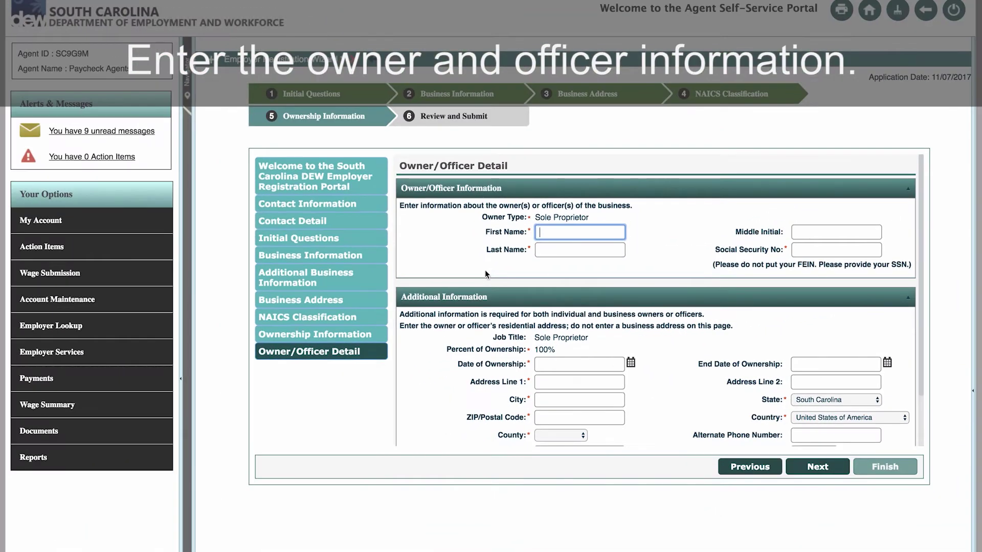
left_click(579, 250)
left_click(836, 250)
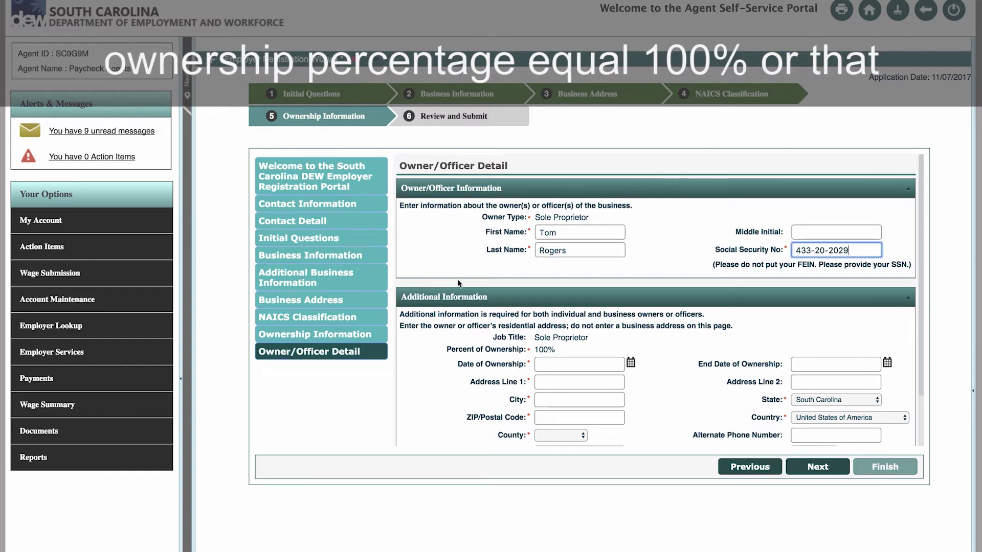
Step: Enter ownership date 04/01/2015 and the owner's residential address, then save the owner
scroll(459, 283, "down", 2)
left_click(590, 307)
type("04012015")
key("Tab")
key("Tab")
type("Col")
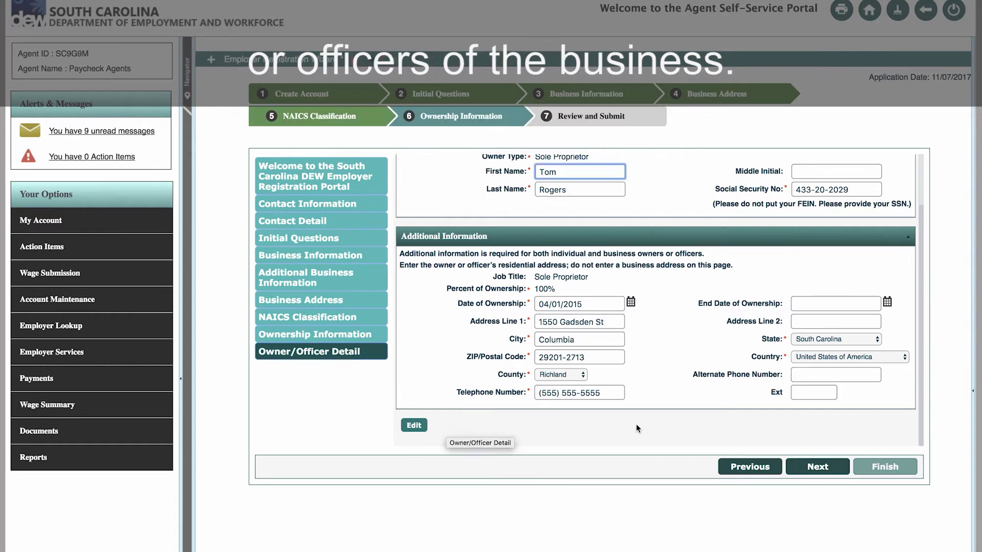
left_click(817, 467)
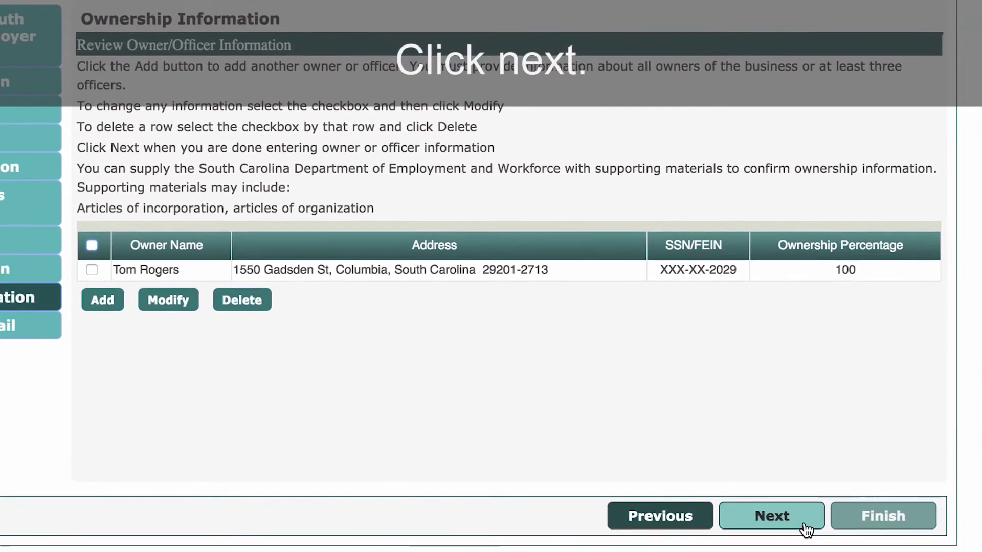
Step: Attach SJ Industries 2015-Q1.csv as the written authorization on the Review and Submit step
left_click(805, 524)
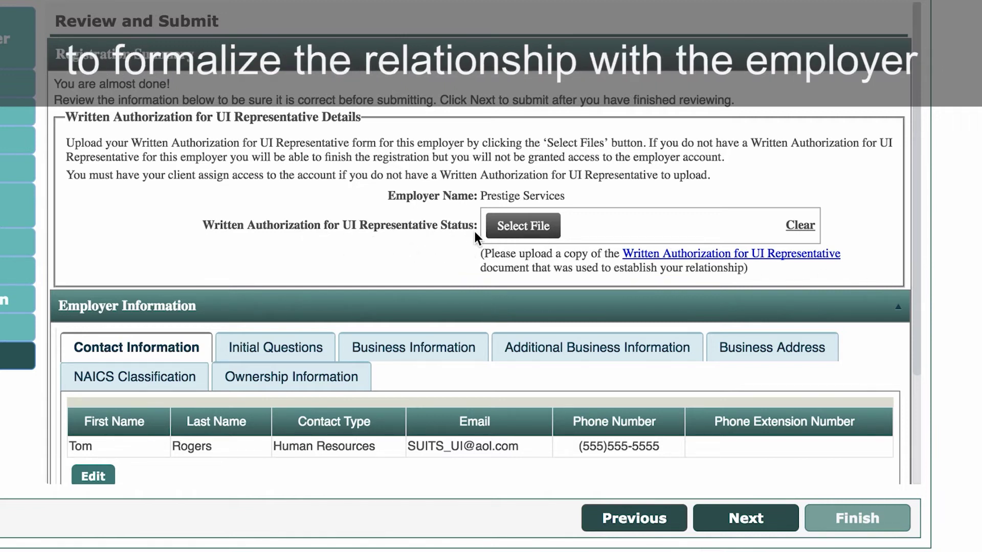
left_click(525, 226)
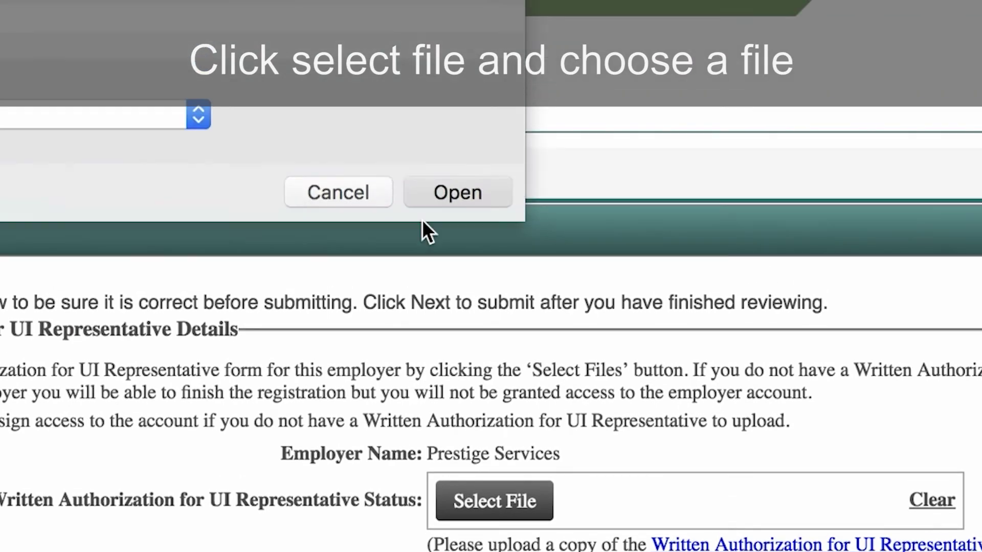
left_click(424, 76)
scroll(491, 358, "down", 5)
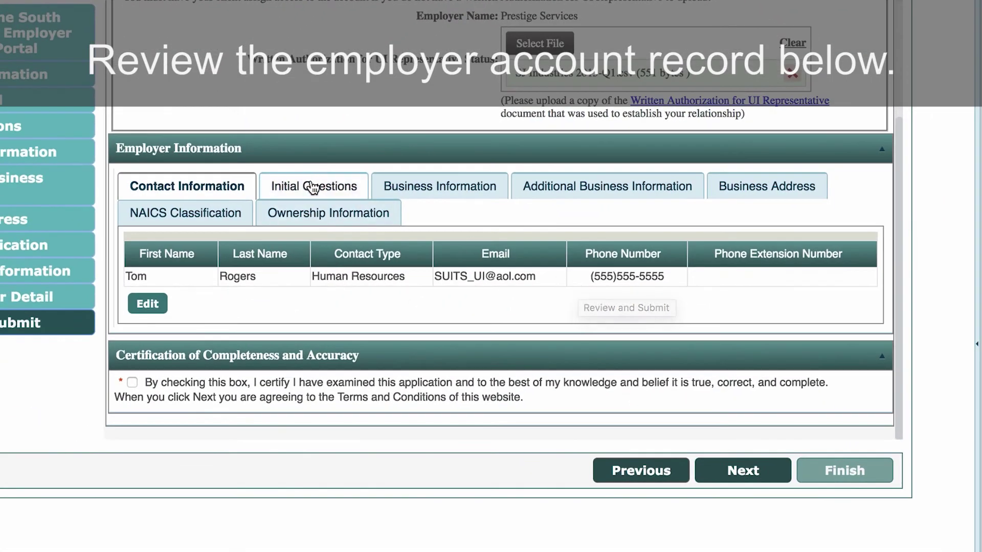
left_click(313, 187)
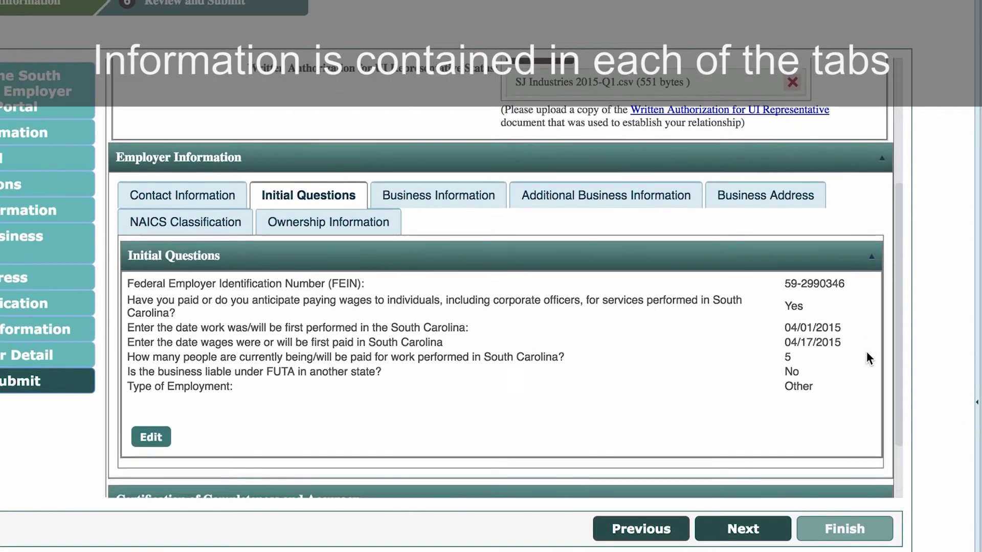
Step: Review the Business Information and Additional Business Information summaries, then submit the completed registration
scroll(866, 358, "down", 2)
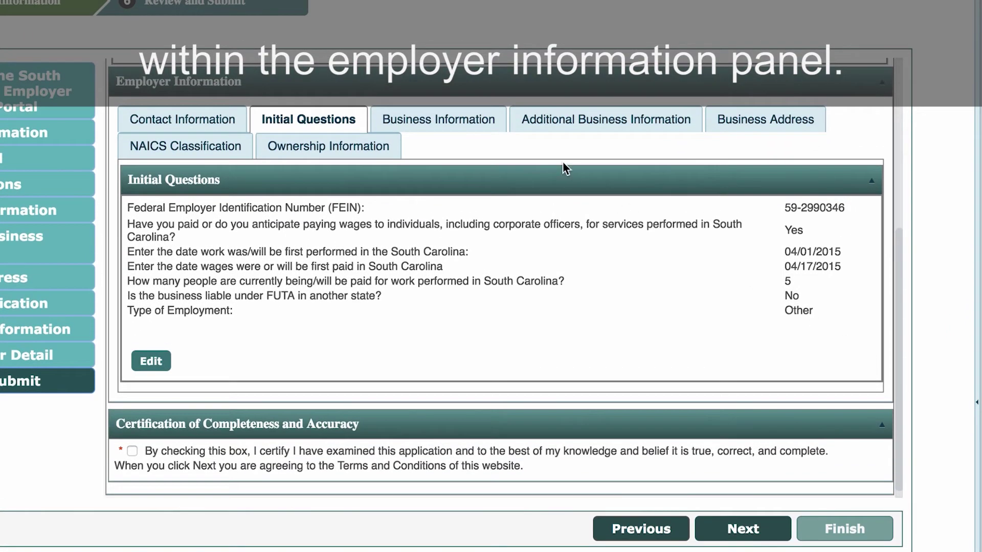
left_click(450, 121)
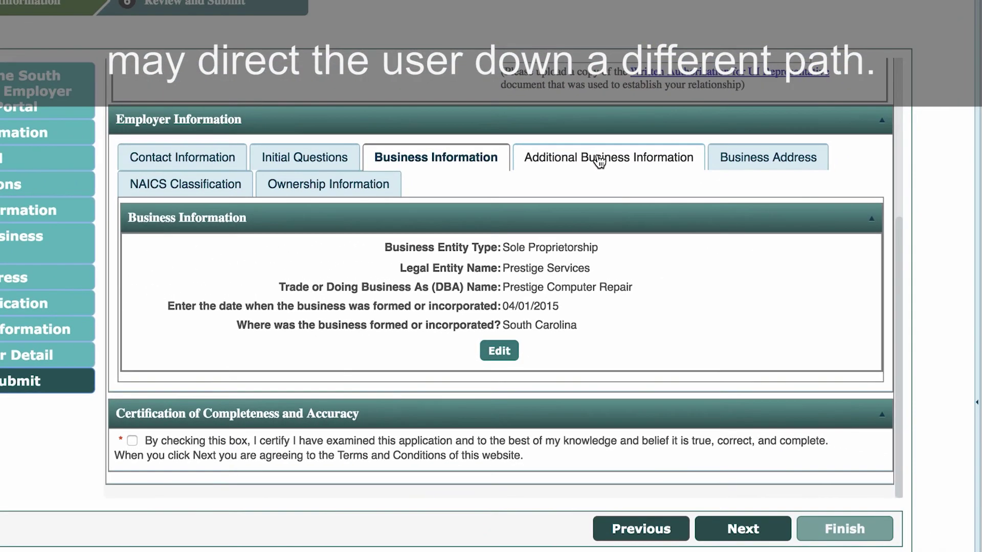
left_click(628, 105)
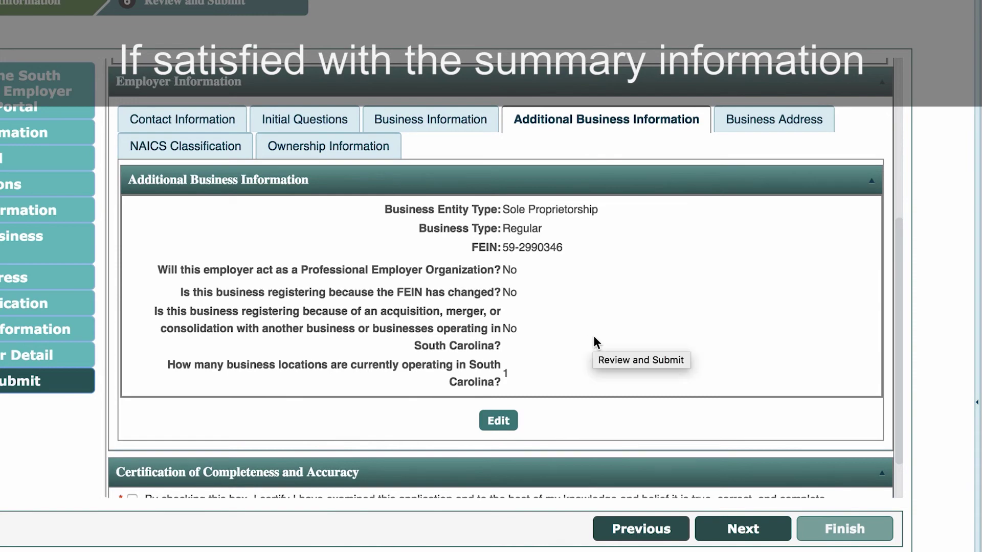
scroll(593, 336, "down", 2)
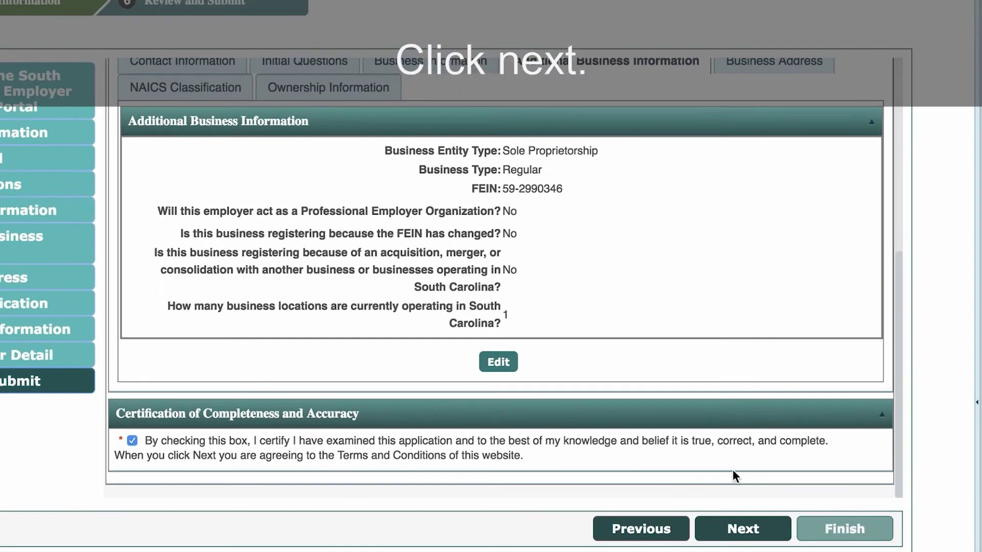
left_click(757, 531)
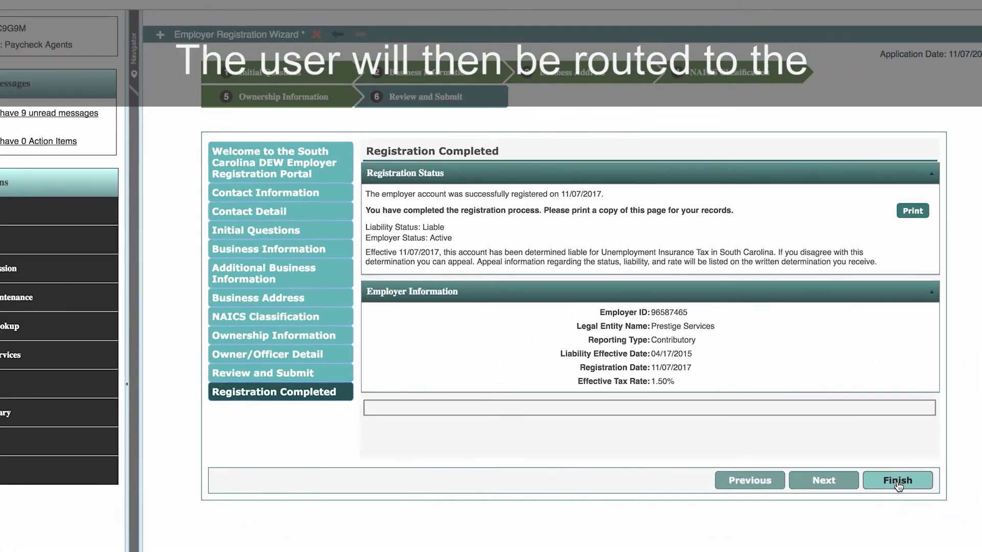
Step: Finish the wizard from the Registration Completed page and return to the agent portal home
left_click(957, 551)
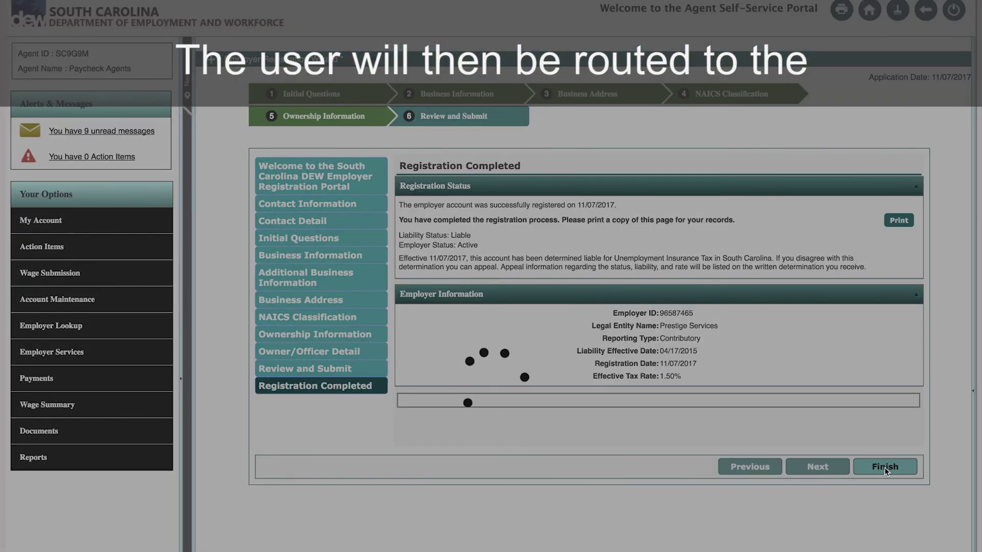